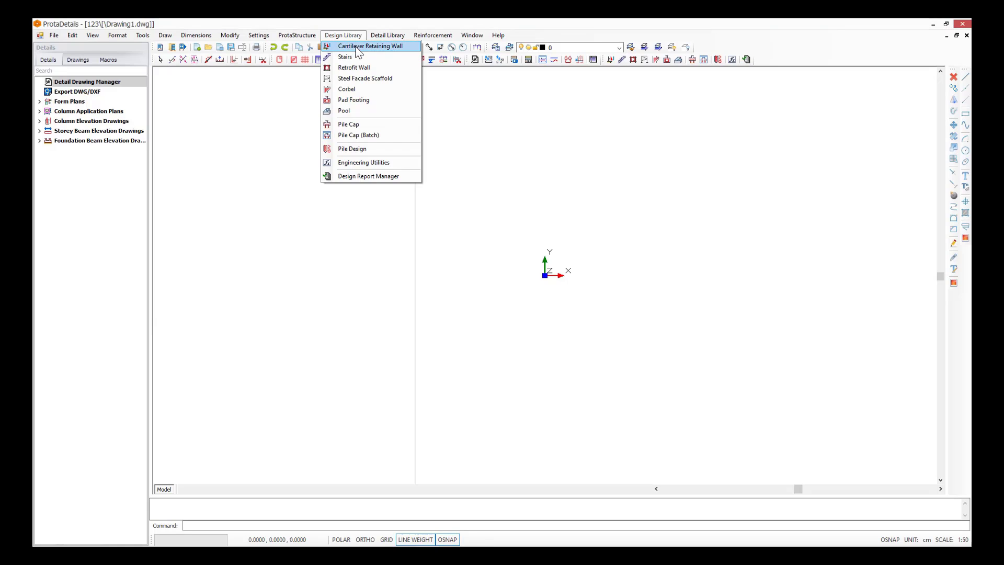
# Start the Corbel macro and set Corbel1 to a single cantilever with Tapered shape.
pyautogui.click(366, 92)
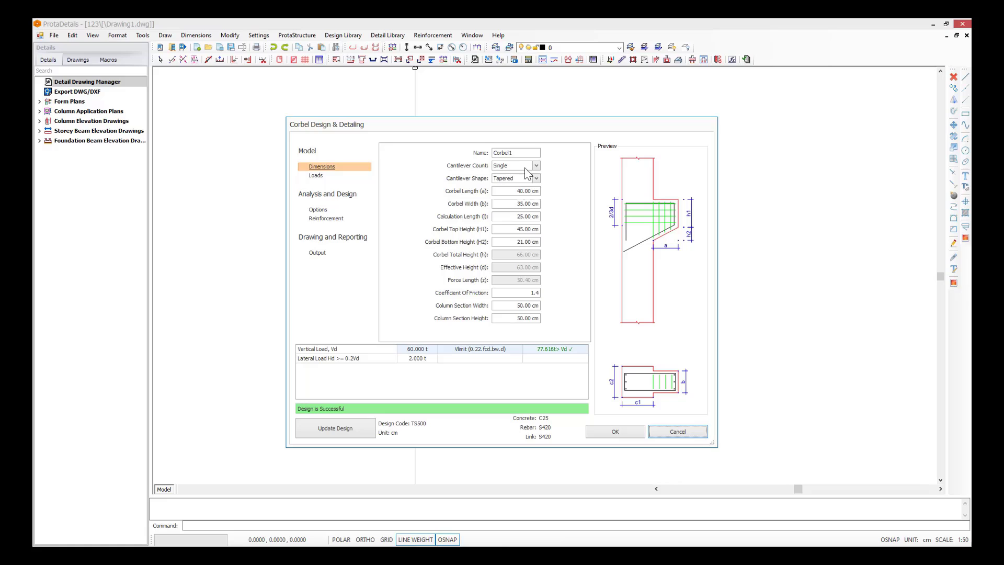
pyautogui.click(523, 166)
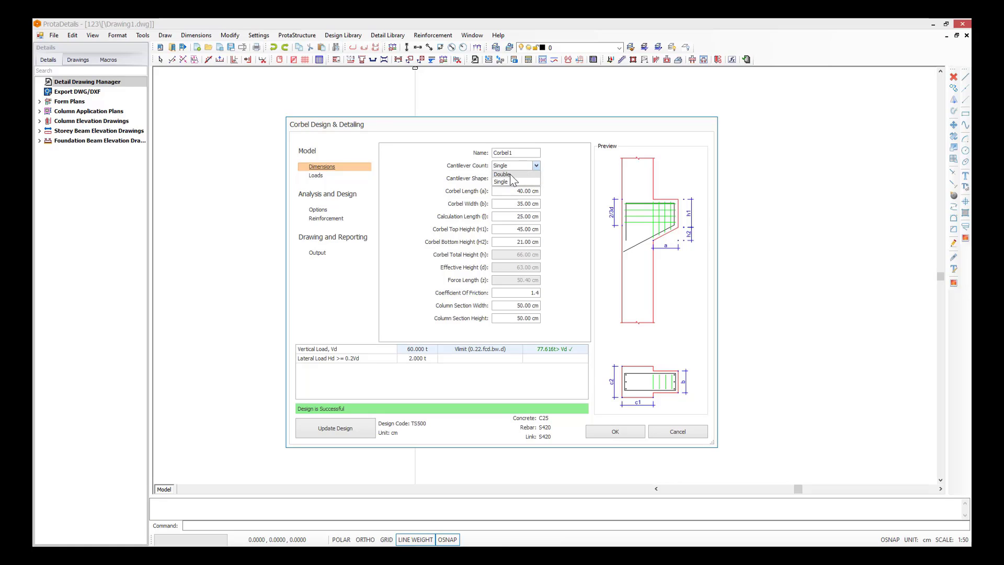
pyautogui.click(510, 181)
pyautogui.click(511, 178)
pyautogui.click(515, 195)
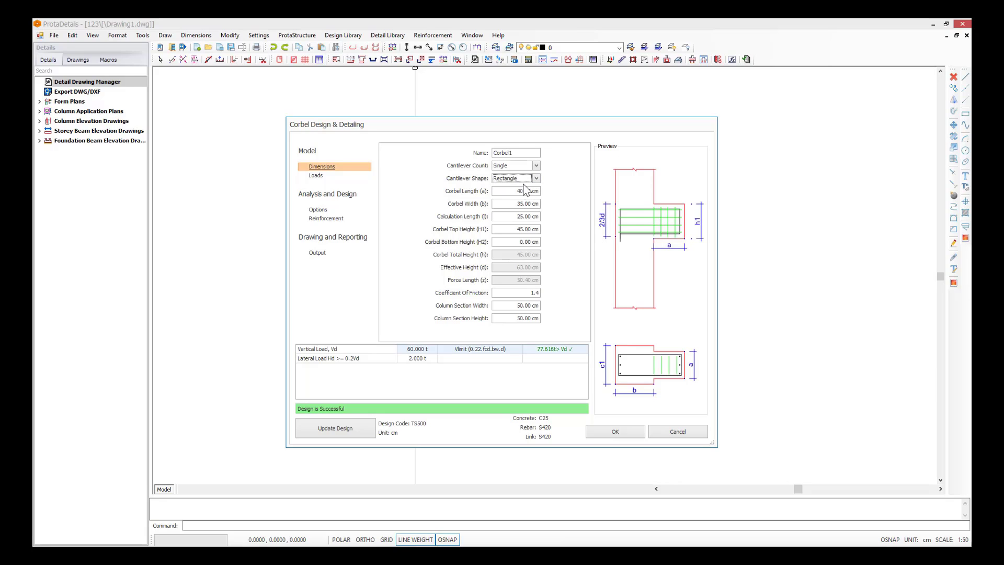
pyautogui.click(527, 180)
pyautogui.click(518, 186)
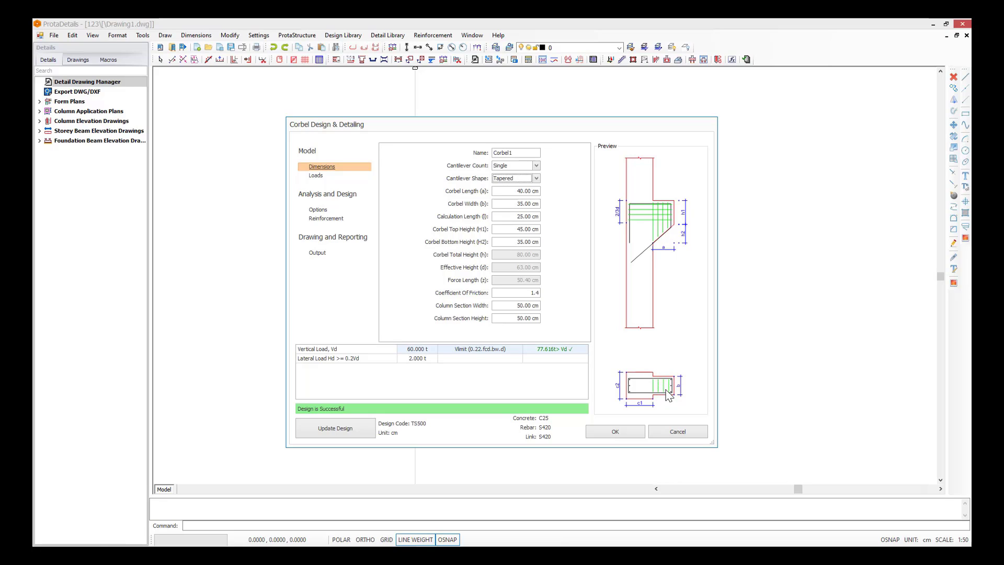
# Change Corbel1's length (a) to 50 cm and width (b) to 40 cm.
pyautogui.click(524, 191)
pyautogui.moveTo(521, 192); pyautogui.dragTo(509, 190)
pyautogui.write('5')
pyautogui.click(521, 204)
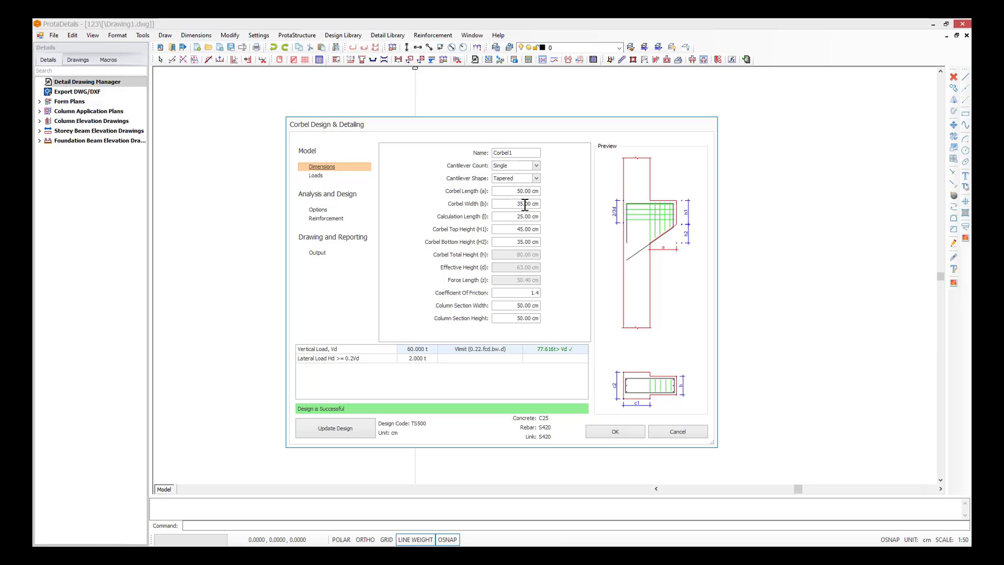
pyautogui.moveTo(521, 204); pyautogui.dragTo(510, 204)
pyautogui.write('40')
pyautogui.click(510, 229)
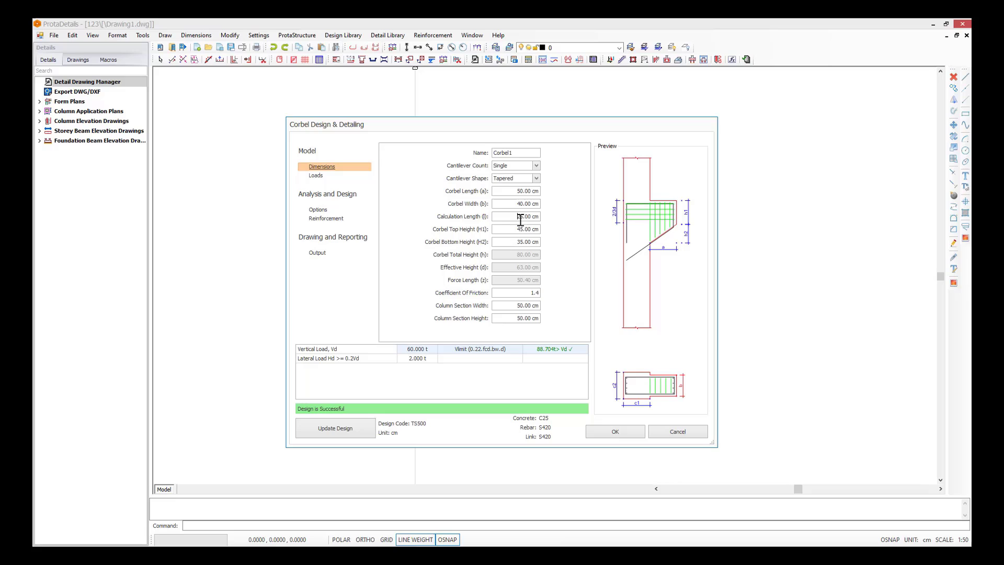
pyautogui.click(518, 216)
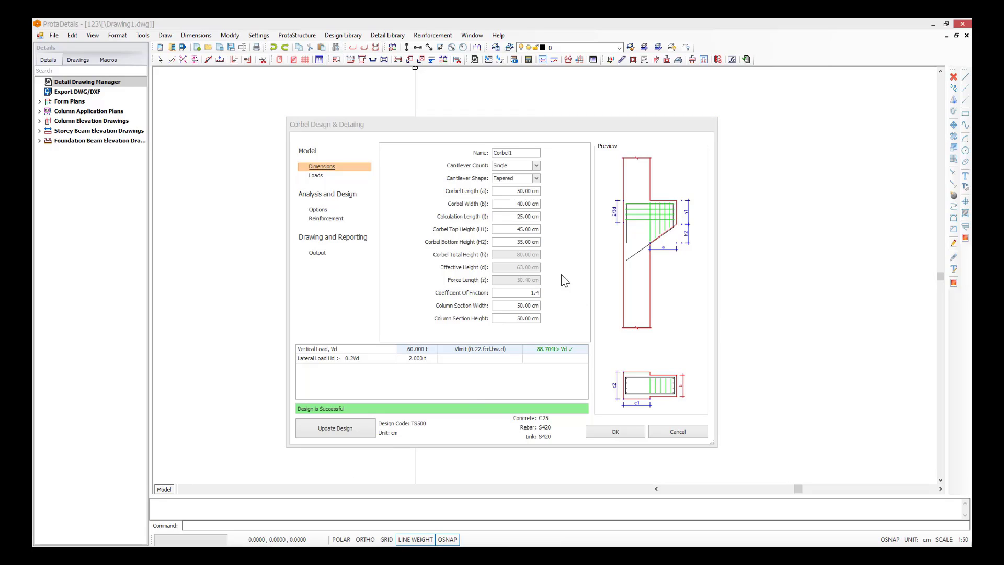
# Set the corbel top height H1 to 50 cm and bottom height H2 to 20 cm.
pyautogui.click(528, 229)
pyautogui.moveTo(523, 229); pyautogui.dragTo(513, 229)
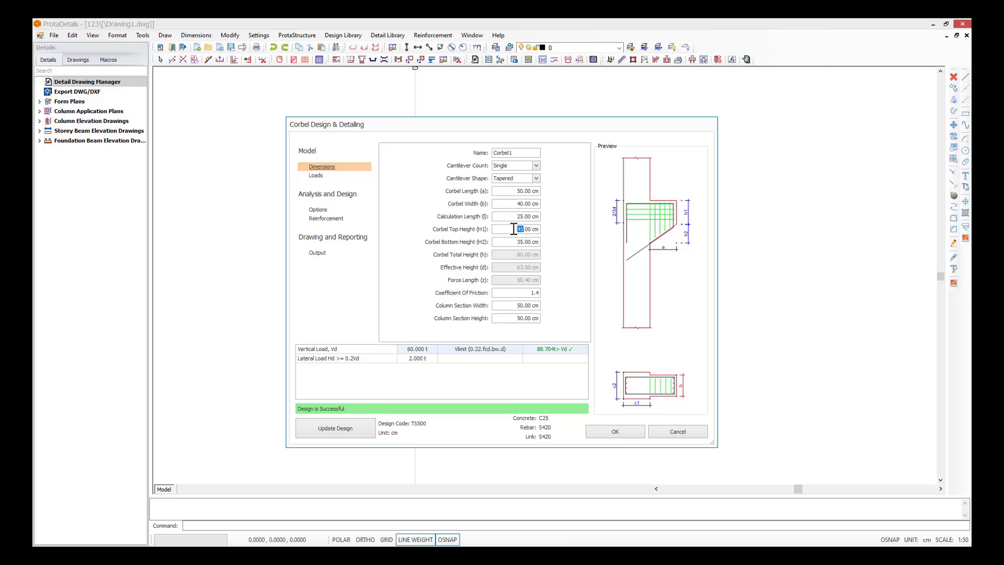
pyautogui.write('50')
pyautogui.click(522, 242)
pyautogui.moveTo(523, 241); pyautogui.dragTo(515, 241)
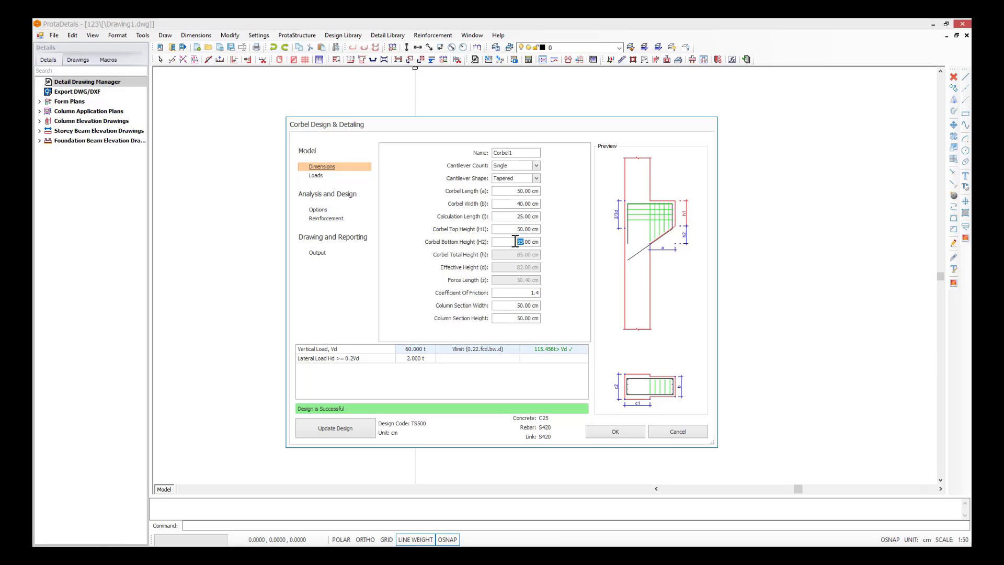
pyautogui.write('20')
pyautogui.click(534, 292)
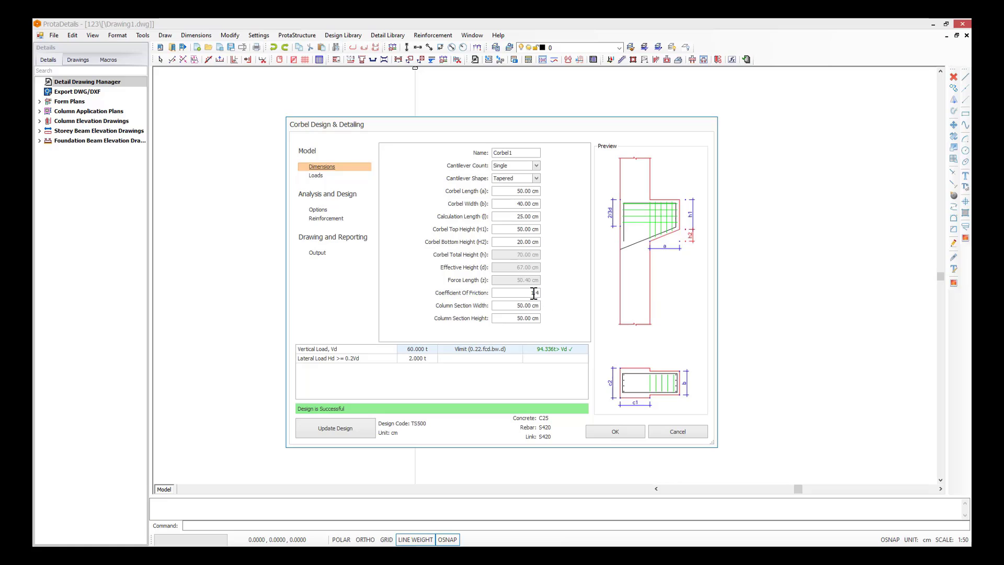
# Check the friction coefficient and column section values, then show the corbel's Loads page.
pyautogui.moveTo(522, 293); pyautogui.dragTo(587, 293)
pyautogui.click(514, 306)
pyautogui.moveTo(514, 306); pyautogui.dragTo(577, 303)
pyautogui.moveTo(505, 319); pyautogui.dragTo(603, 316)
pyautogui.click(602, 316)
pyautogui.click(316, 175)
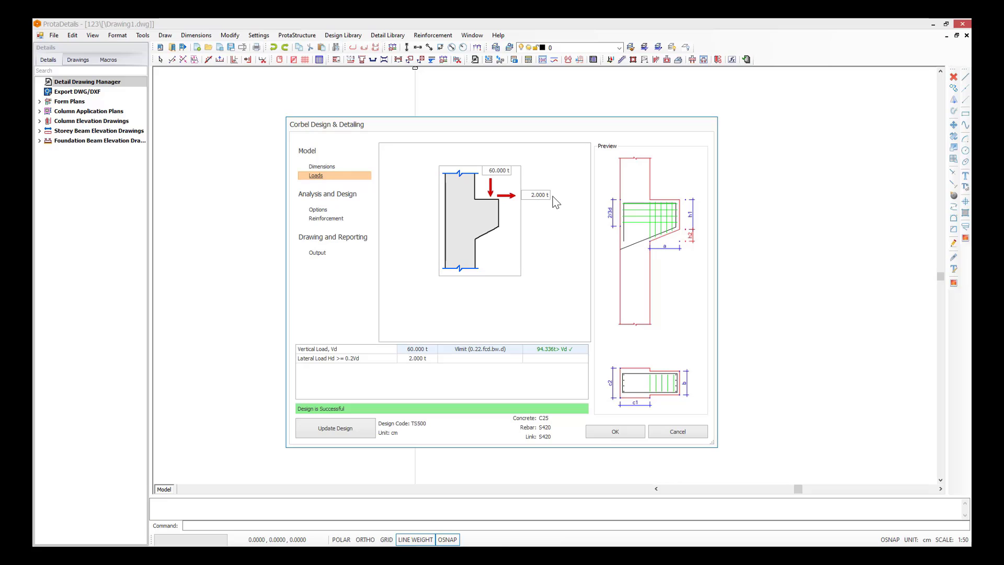
# Change the corbel's vertical design load from 60.000 t to 10.000 t.
pyautogui.click(482, 171)
pyautogui.write('1')
pyautogui.press('Return')
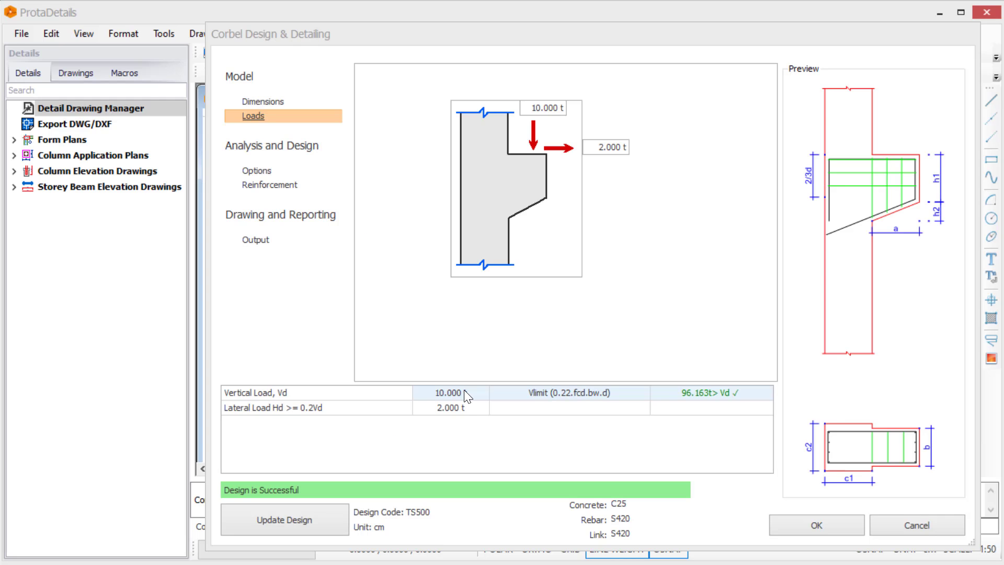
# Switch the design code to ACI318 in Options and view the reinforcement results.
pyautogui.click(266, 174)
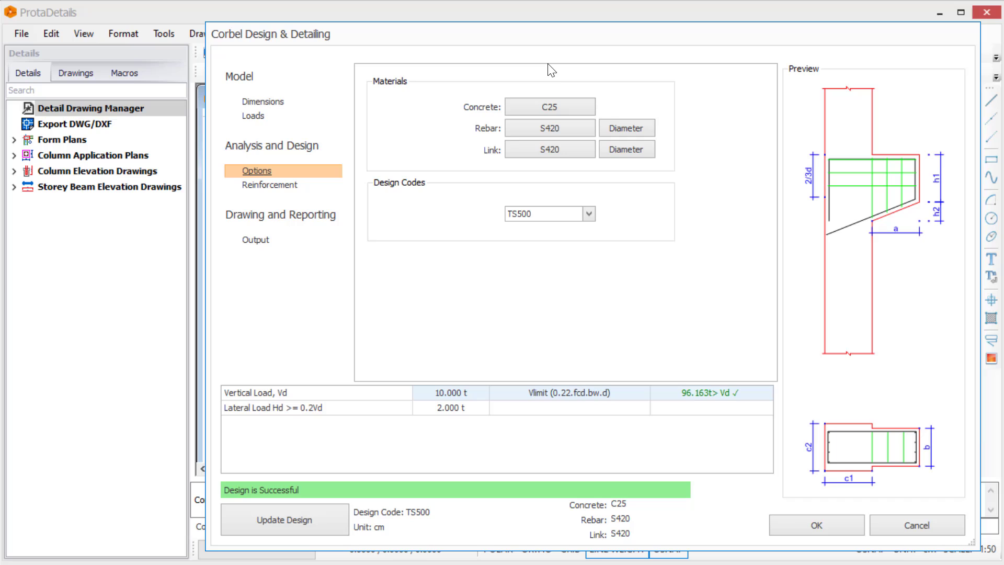
pyautogui.click(588, 215)
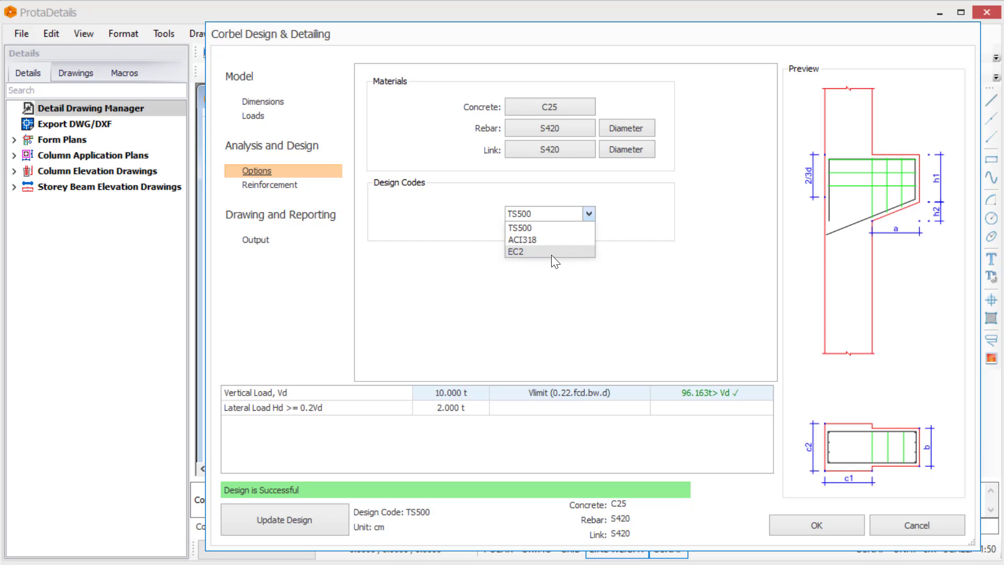
pyautogui.click(536, 238)
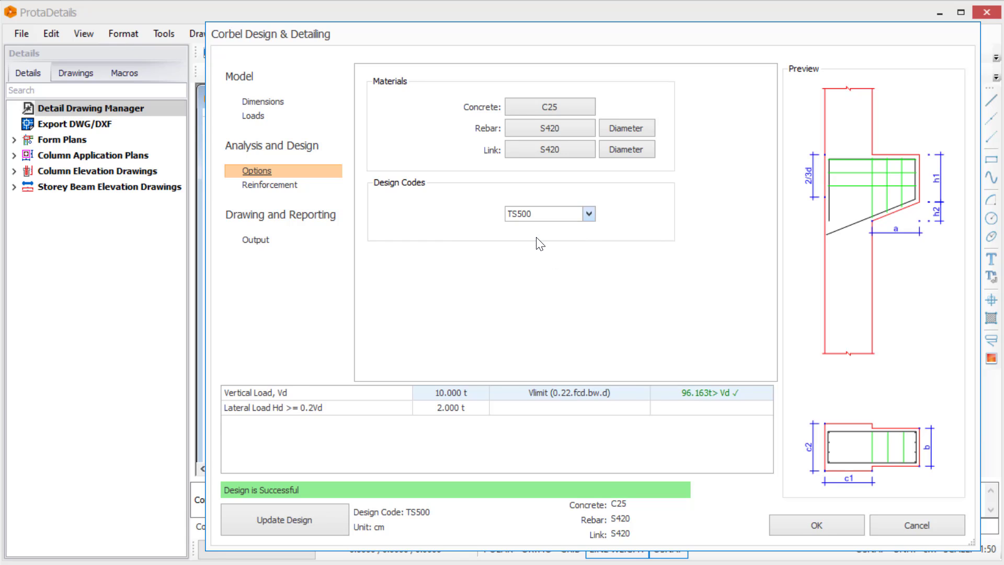
pyautogui.click(290, 193)
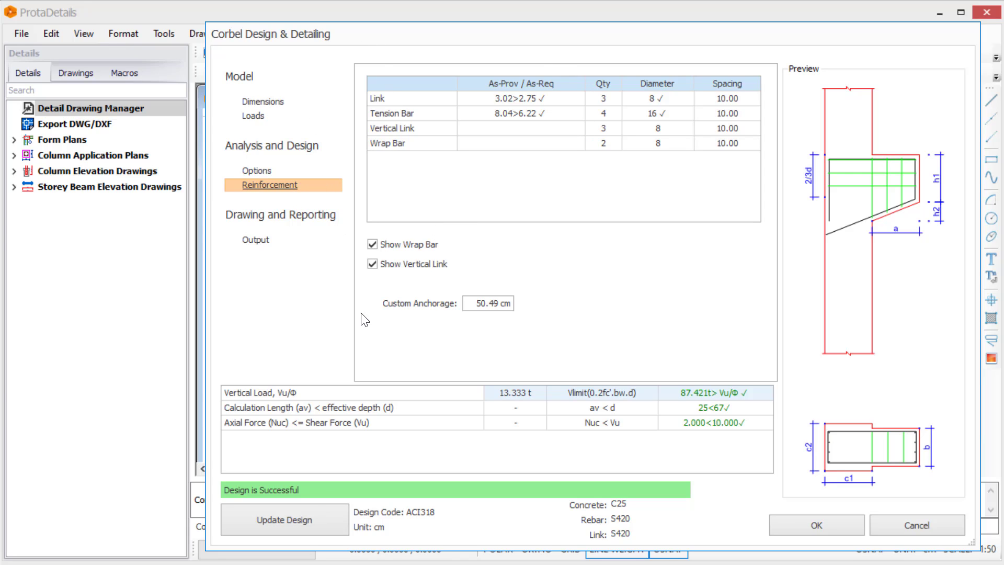
# Update the corbel design to recalculate with the ACI318 settings.
pyautogui.click(295, 519)
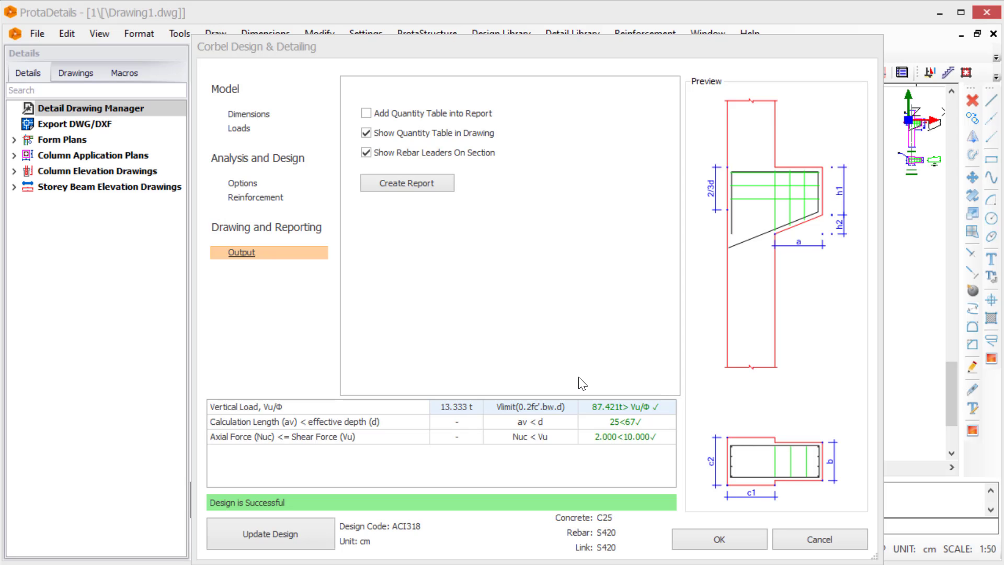
pyautogui.click(242, 256)
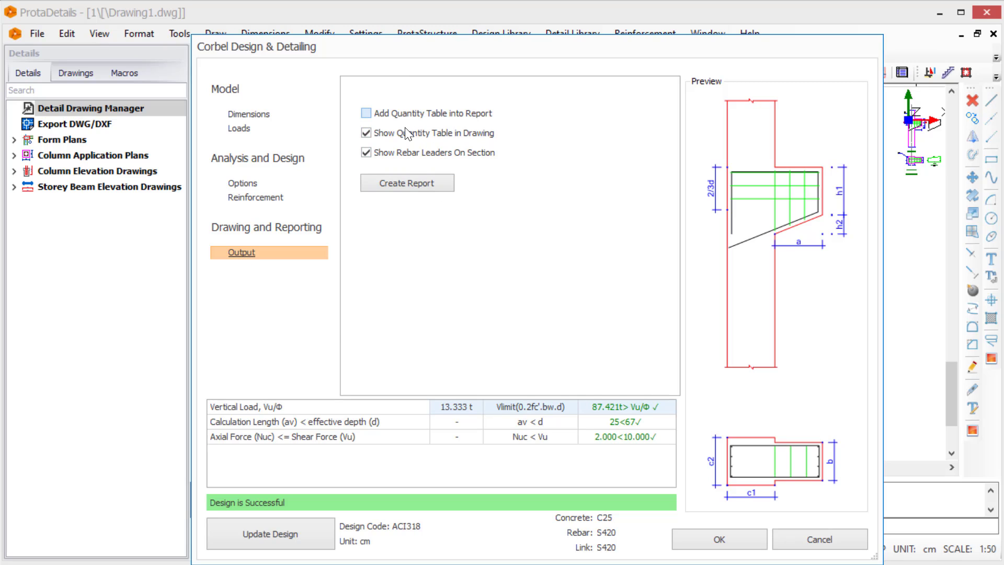
pyautogui.click(409, 184)
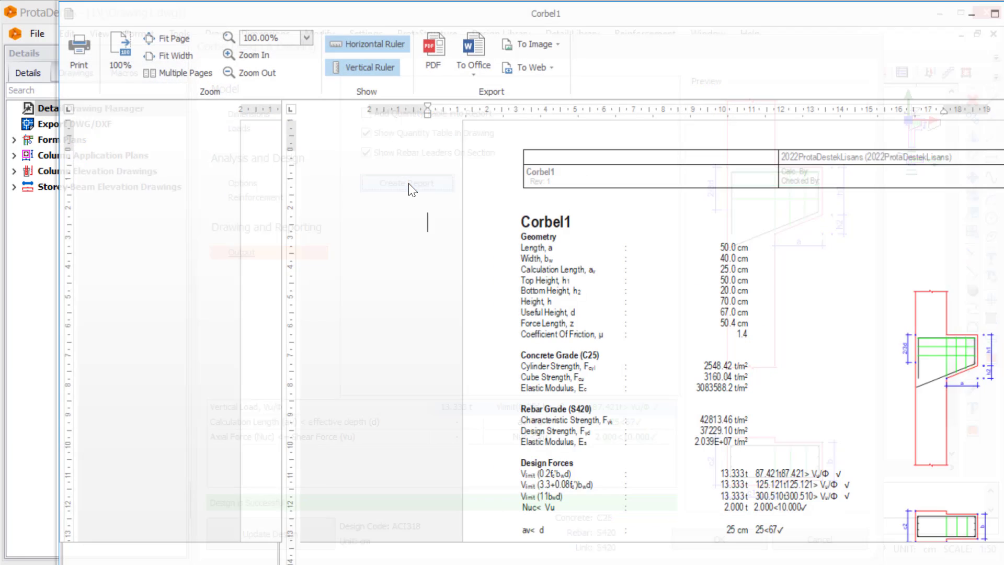
pyautogui.click(995, 13)
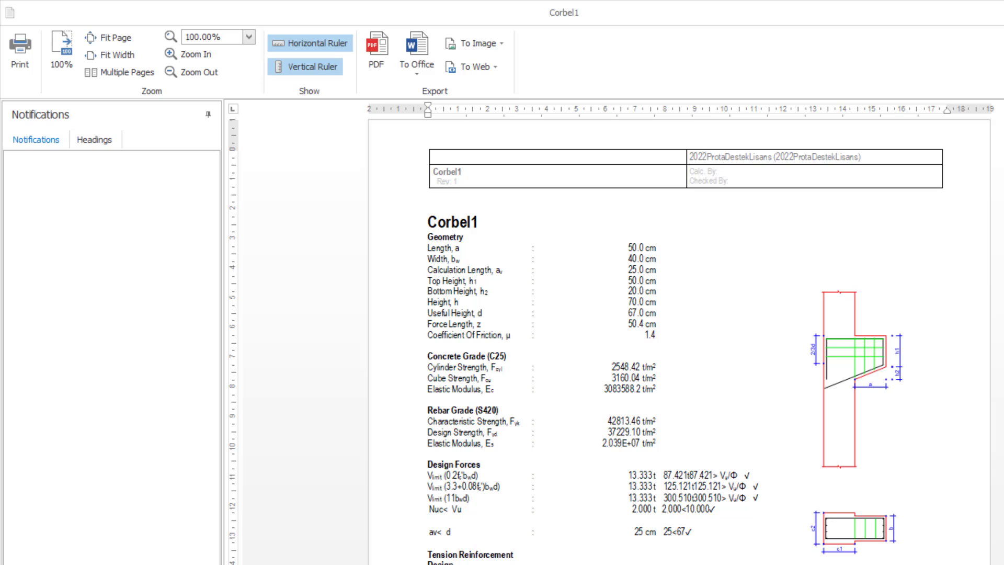
pyautogui.scroll(-3, 794, 257)
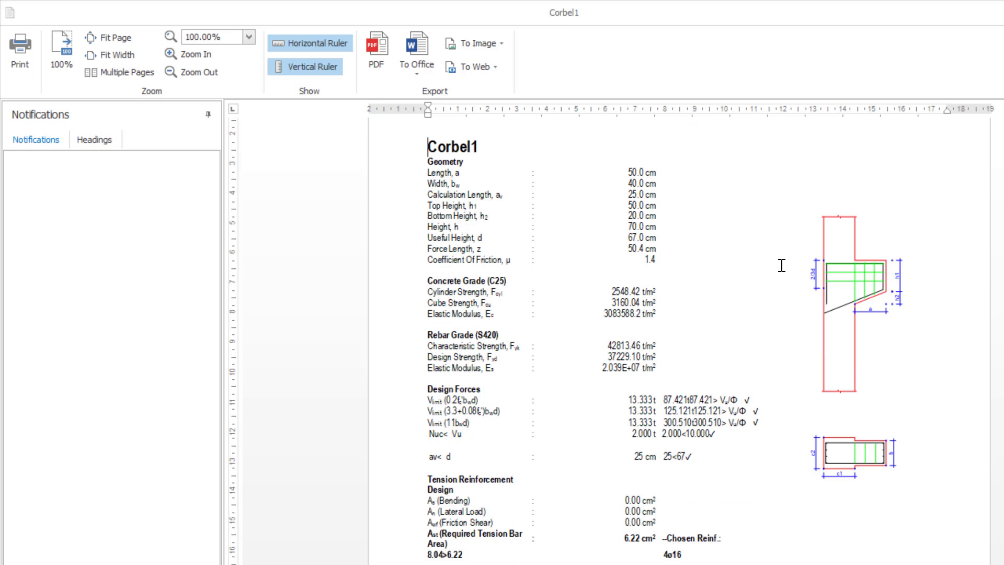
pyautogui.scroll(-4, 781, 266)
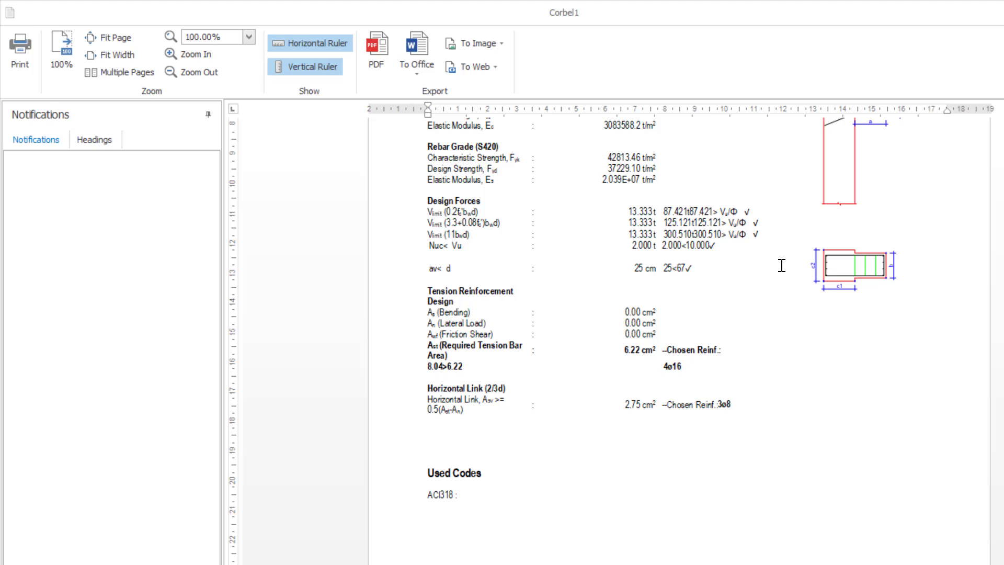
pyautogui.scroll(4, 781, 265)
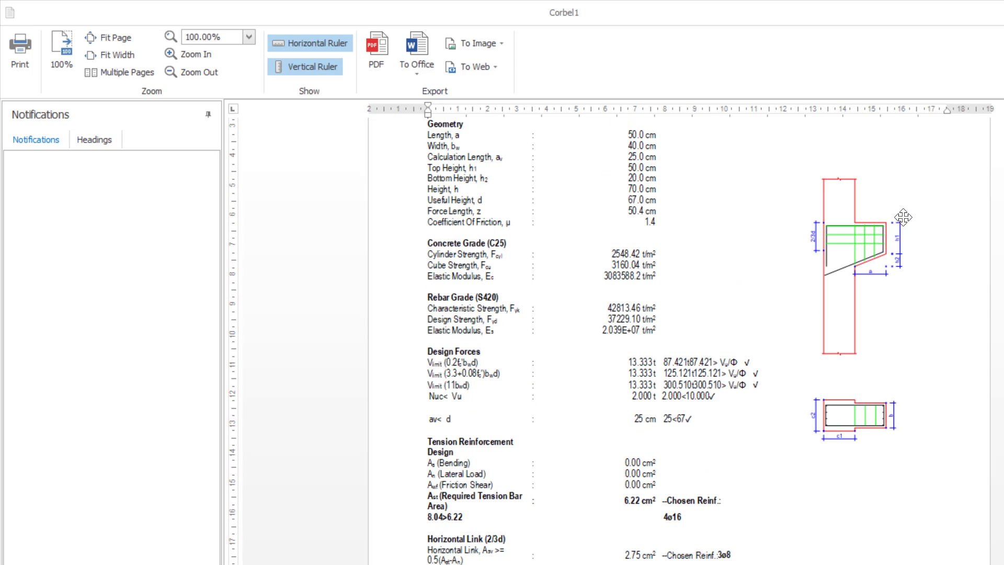
pyautogui.hotkey('alt', 'F4')
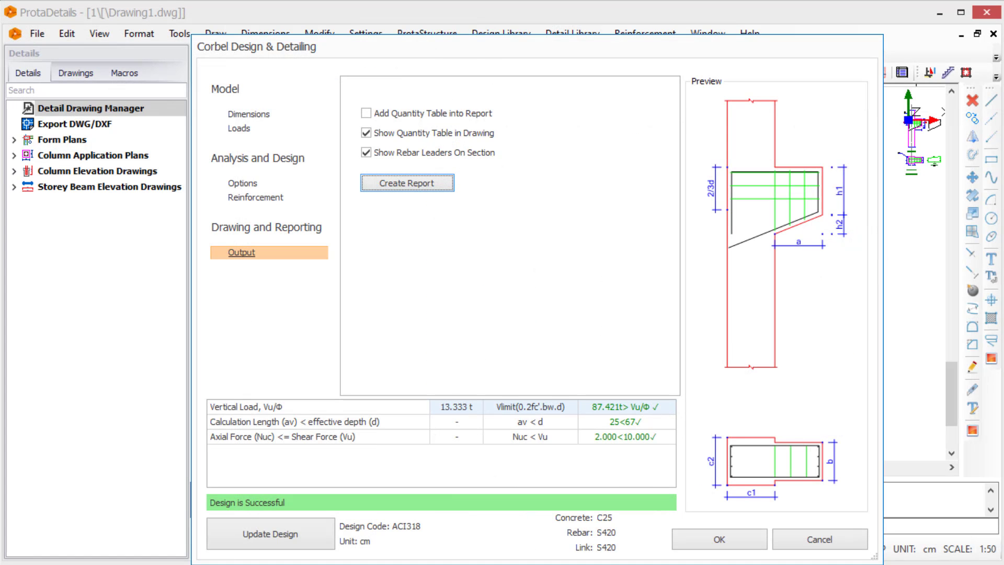
# Accept the corbel design and insert the Corbel1 detail into the drawing.
pyautogui.click(698, 539)
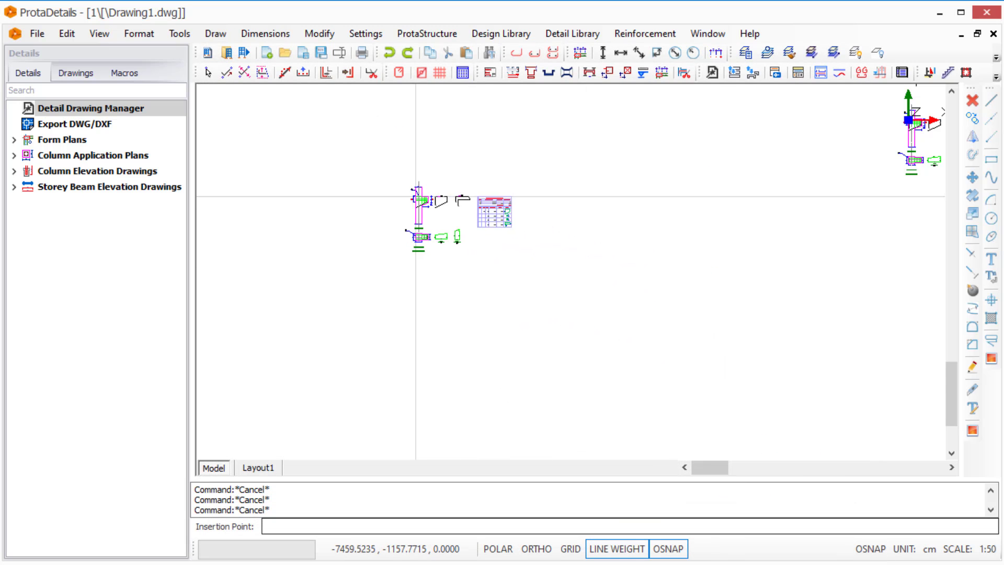
pyautogui.click(382, 198)
pyautogui.scroll(3, 419, 242)
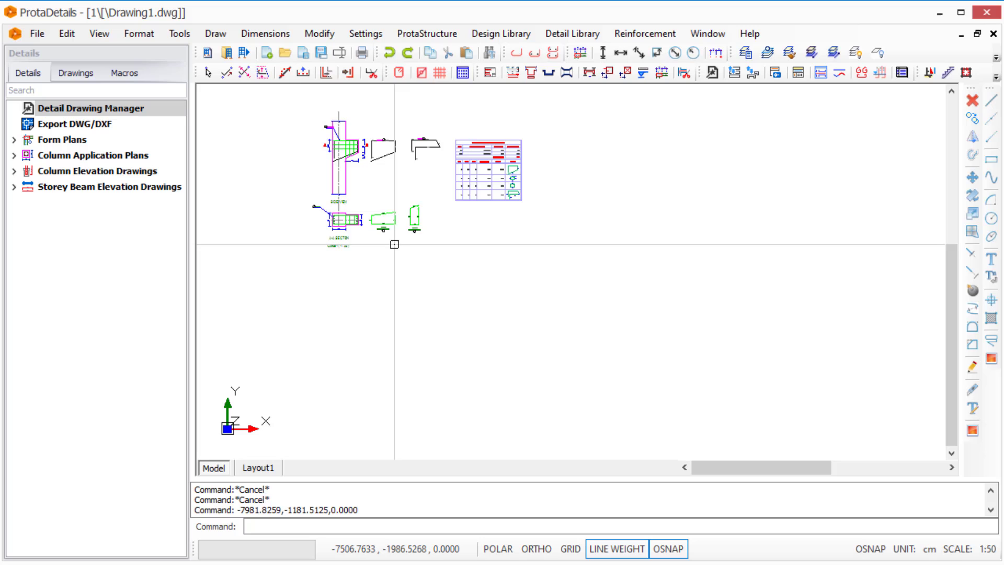
pyautogui.moveTo(430, 269); pyautogui.dragTo(545, 340, button='middle')
# Zoom and pan to inspect the quantity take-off table and the whole corbel detail.
pyautogui.scroll(1, 545, 340)
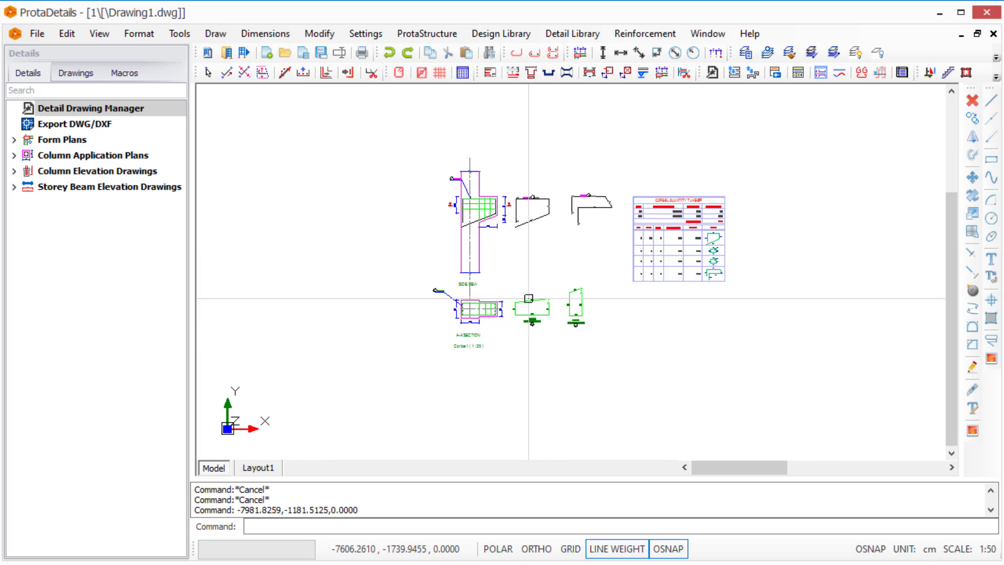
pyautogui.scroll(1, 467, 182)
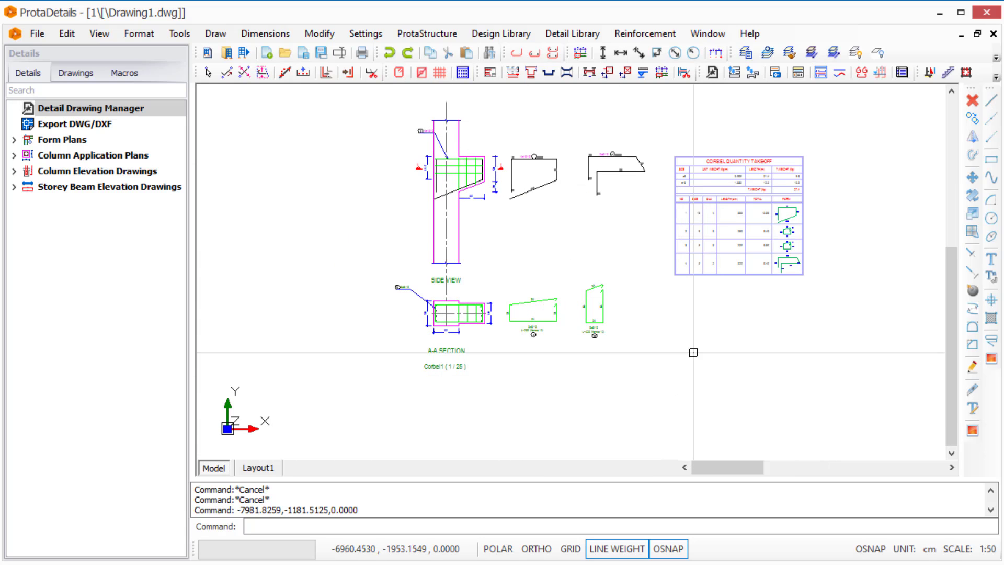
pyautogui.moveTo(518, 103); pyautogui.dragTo(413, 157, button='middle')
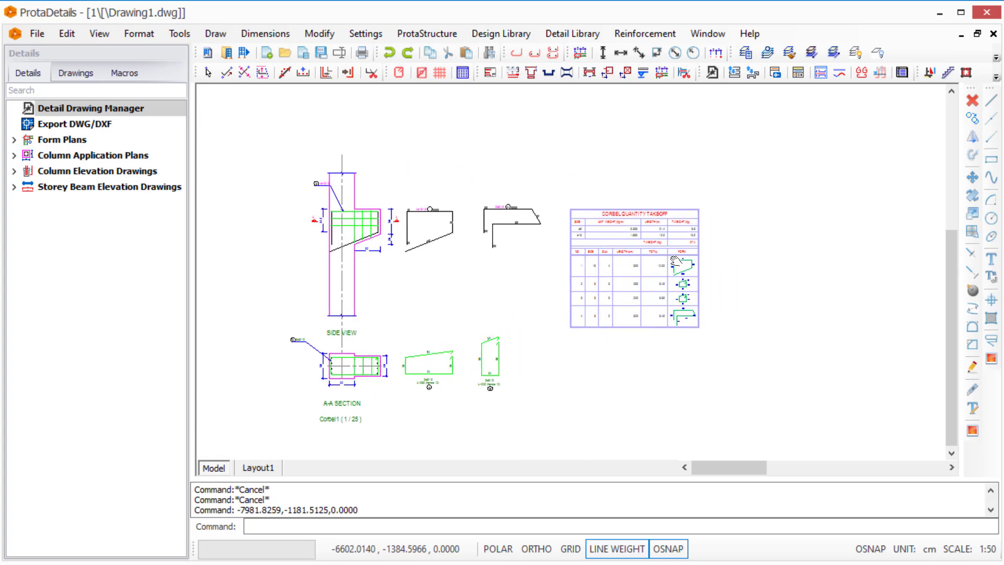
pyautogui.scroll(1, 676, 262)
pyautogui.scroll(1, 676, 262)
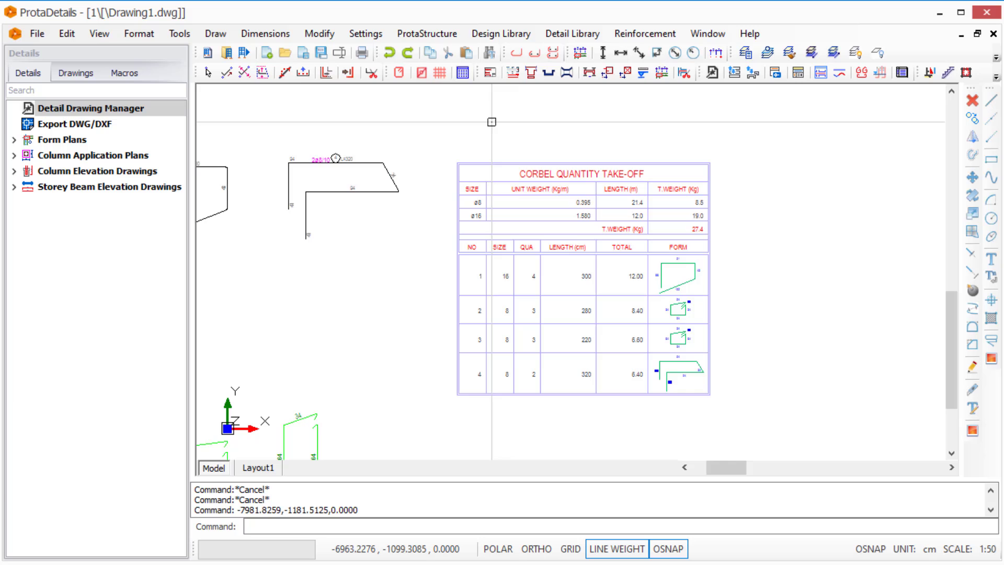
pyautogui.scroll(-2, 656, 236)
pyautogui.moveTo(656, 236); pyautogui.dragTo(742, 213, button='middle')
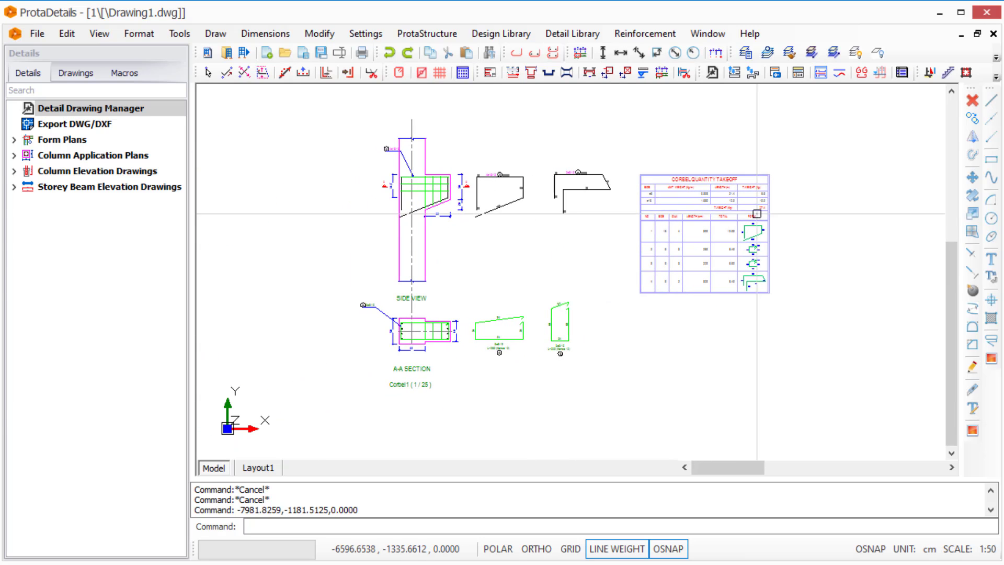